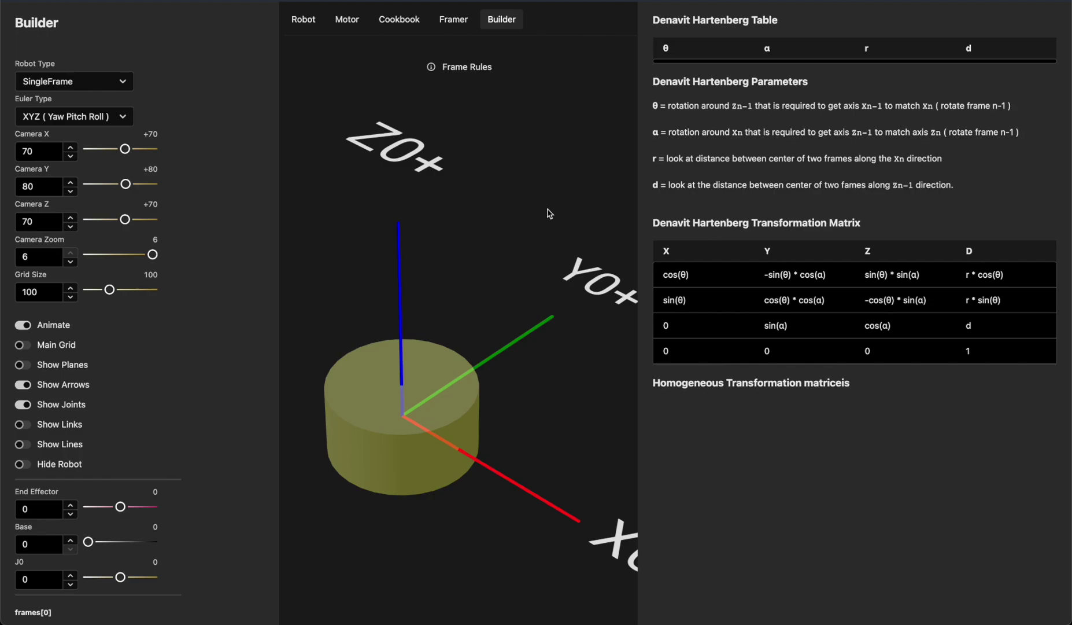
Review the frame rules explanation, then add a second frame to the robot.
left_click(432, 68)
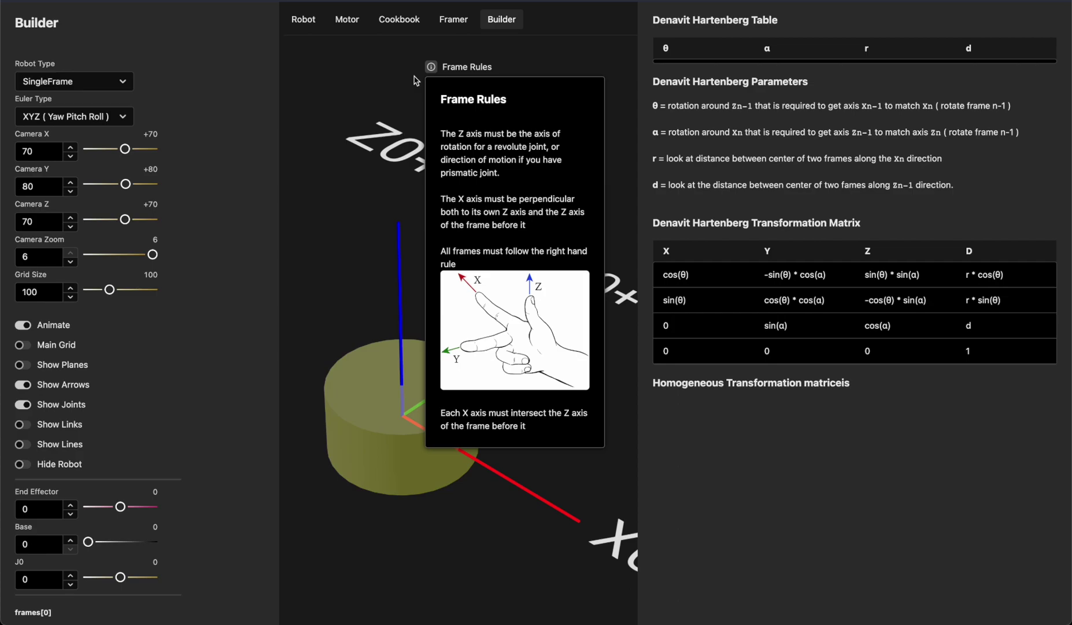
left_click(387, 267)
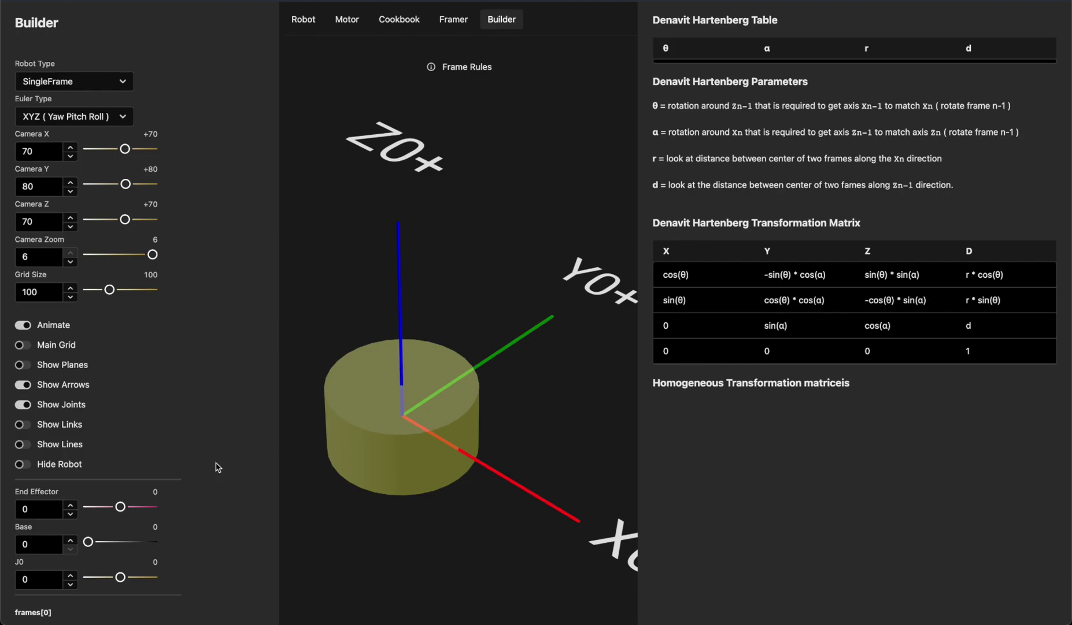
scroll(217, 470, "down", 5)
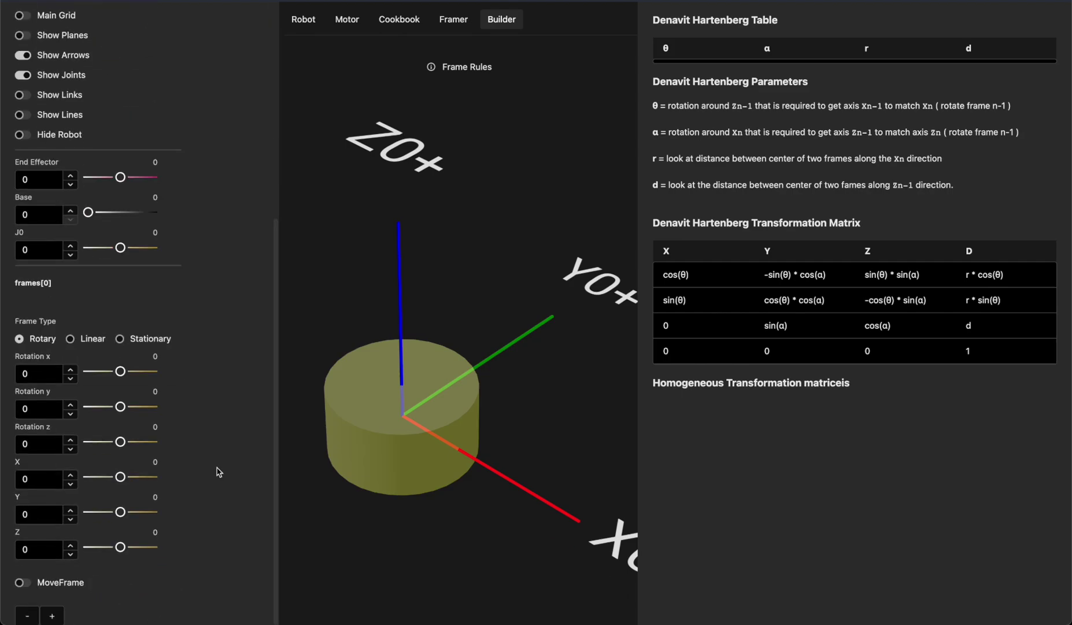
left_click(53, 616)
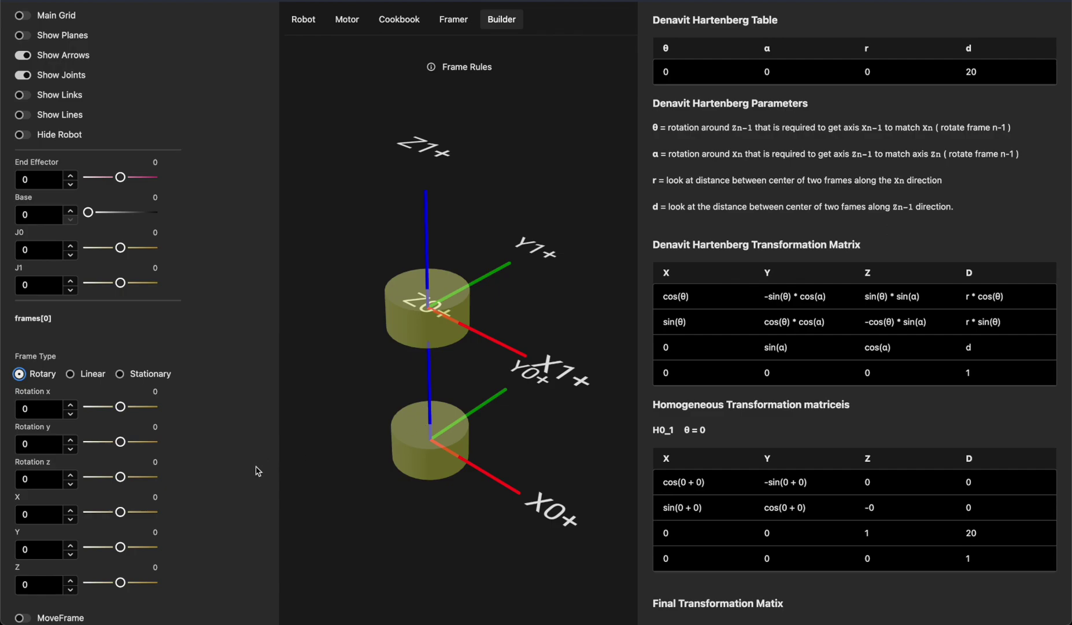
Set the second frame's Z offset to 20, producing a DH row with d = 20.
scroll(258, 470, "down", 7)
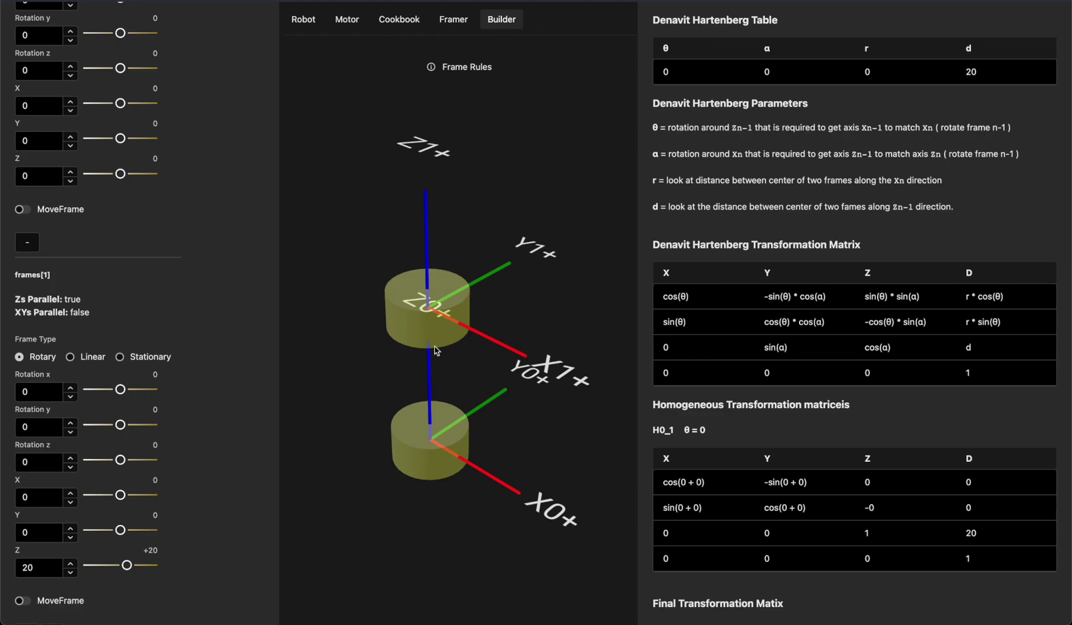
left_click(54, 569)
key("Up")
key("Up")
key("Up")
key("Up")
key("Up")
key("Up")
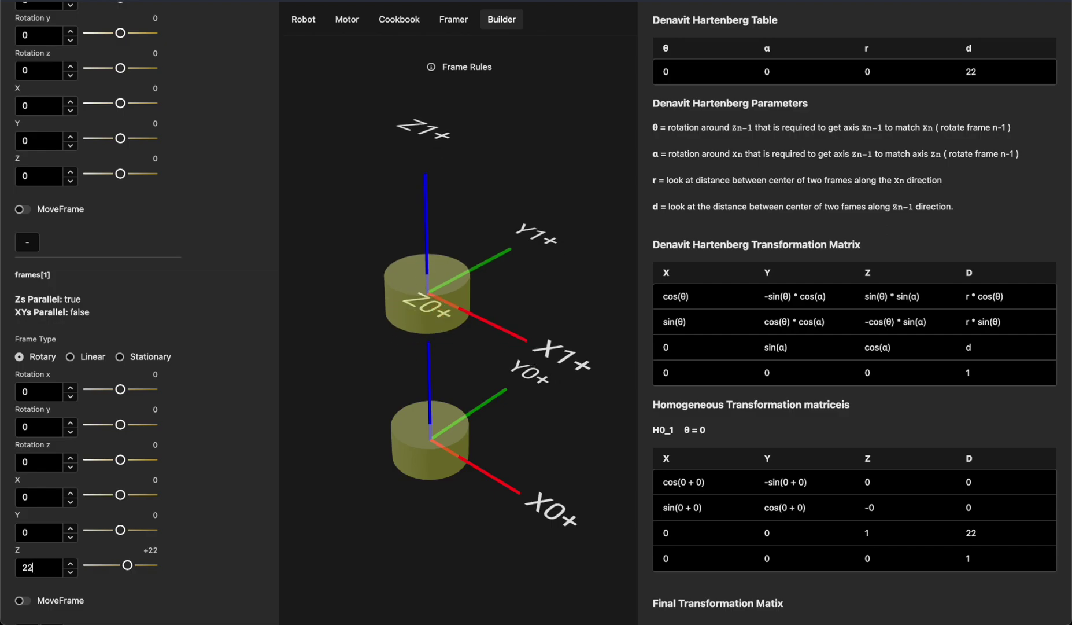
key("Down")
key("Down")
key("Down")
key("Down")
key("Down")
key("Down")
key("Up")
key("Up")
key("Up")
key("Up")
key("Down")
key("Down")
key("Down")
key("Down")
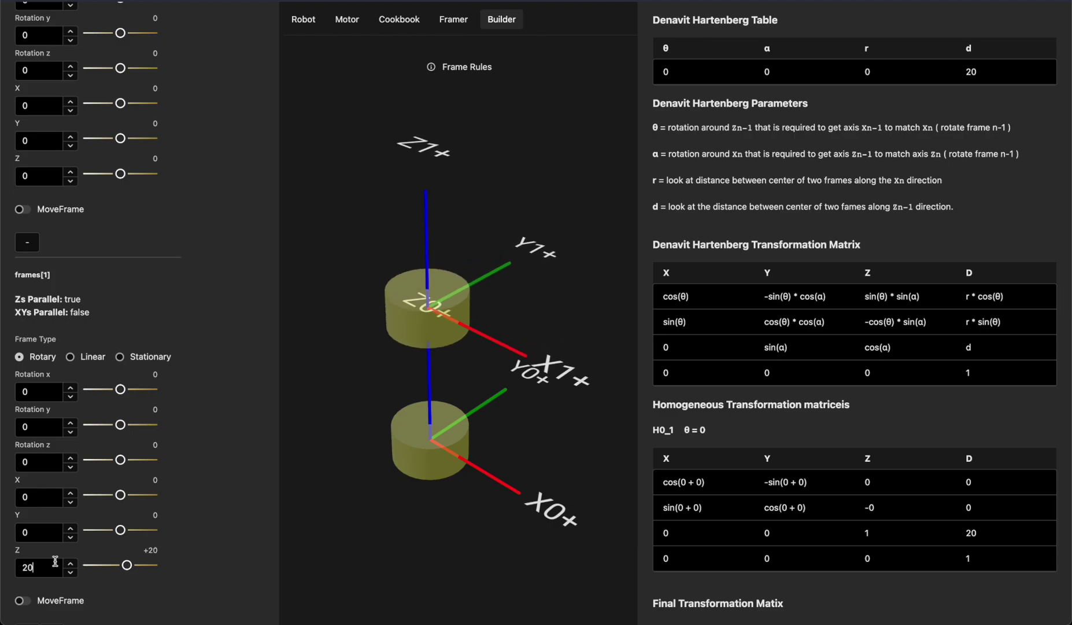
left_click(51, 532)
key("Up")
key("Up")
key("Up")
key("Up")
key("Up")
key("Up")
key("Up")
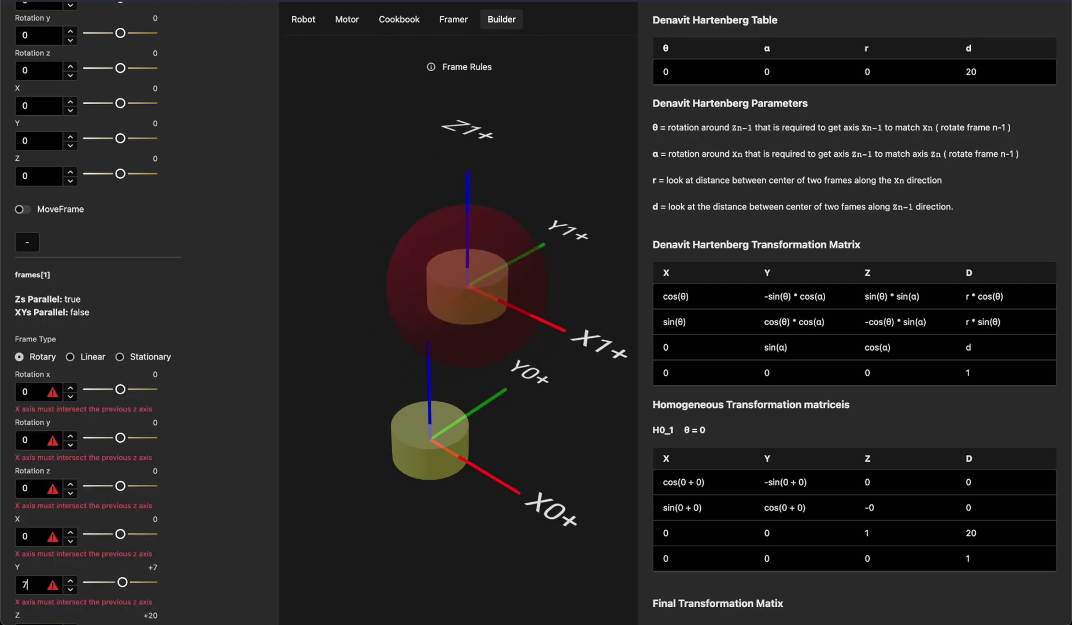
key("Down")
key("Down")
key("Down")
key("Down")
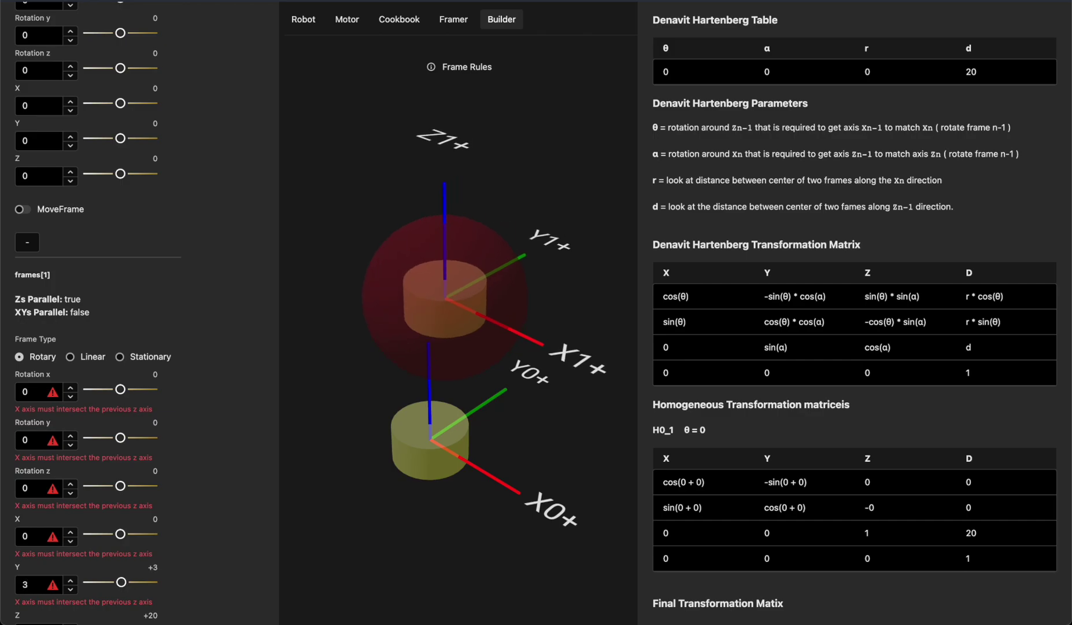
key("Up")
key("Up")
key("Up")
key("Up")
key("Up")
key("Up")
key("Up")
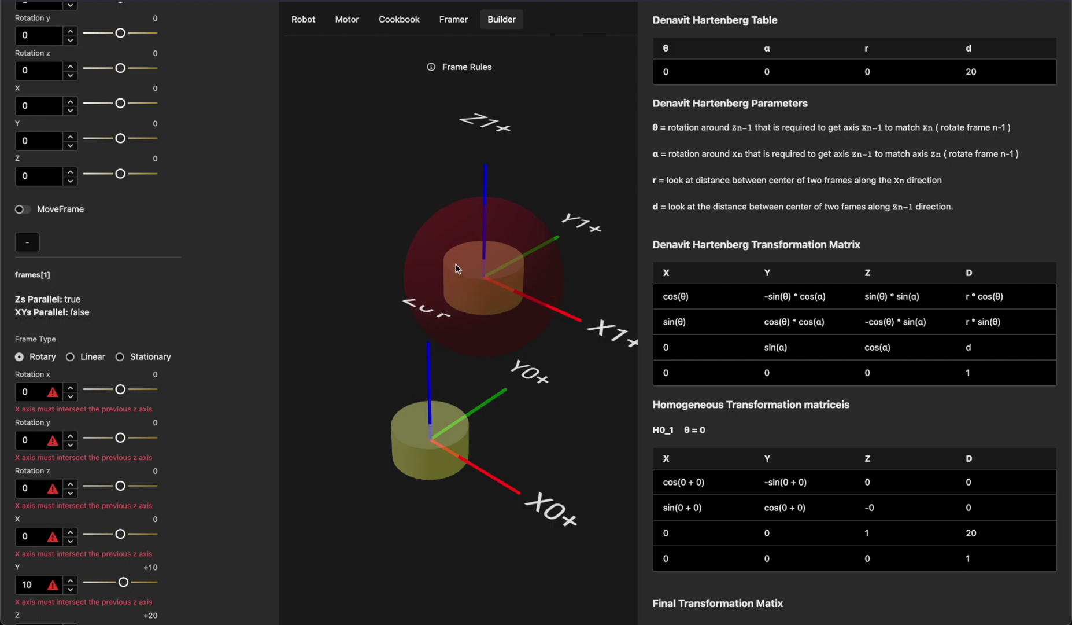
left_click(43, 585)
key("Down")
key("Down")
key("Down")
key("Down")
key("Down")
key("Down")
key("Down")
key("Down")
key("Down")
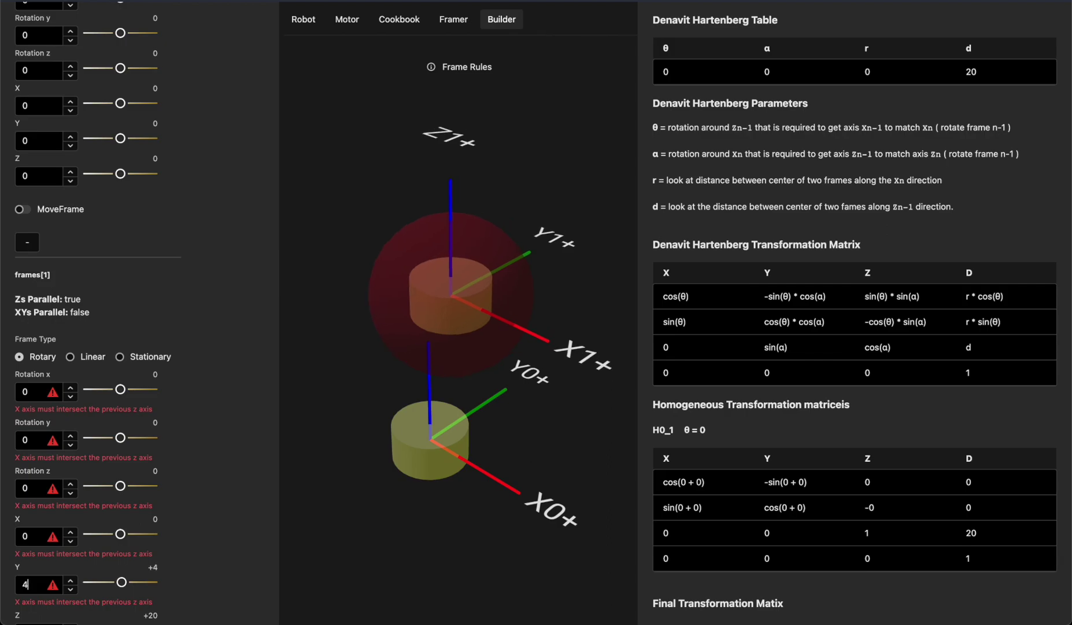
key("Down")
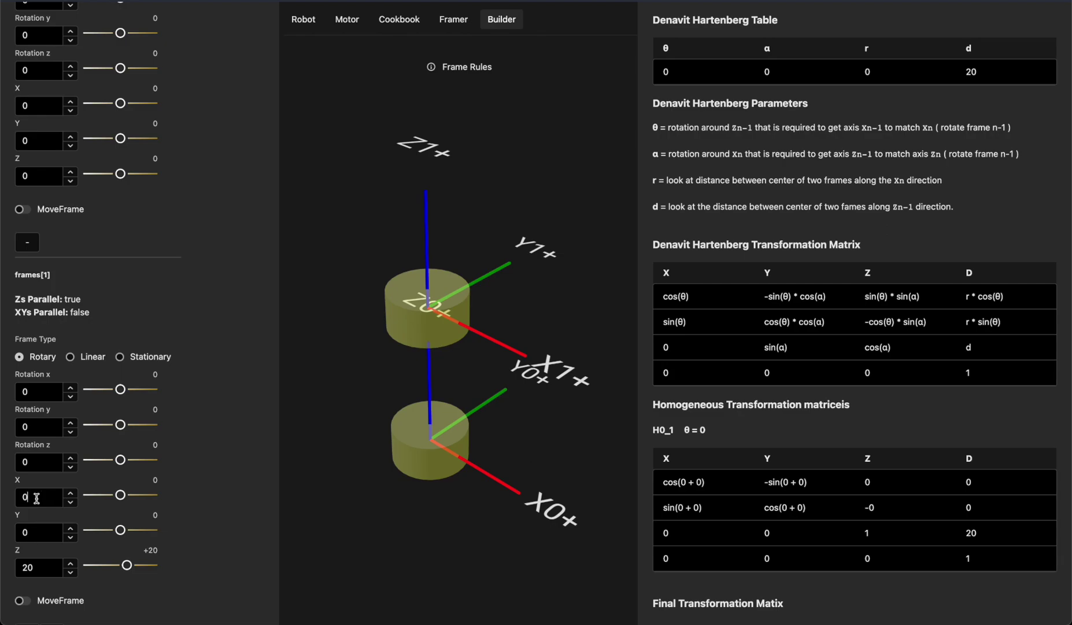
key("Up")
key("Up")
key("Up")
key("Up")
key("Up")
key("Up")
key("Up")
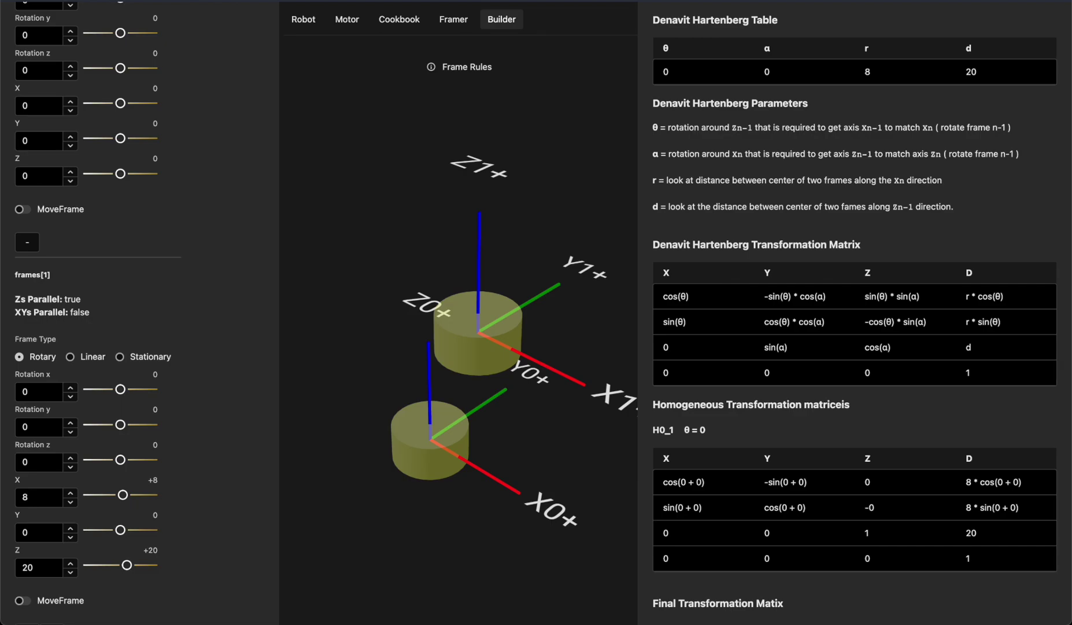
key("Down")
key("Down")
key("Down")
key("Down")
key("Down")
key("Down")
key("Down")
key("Down")
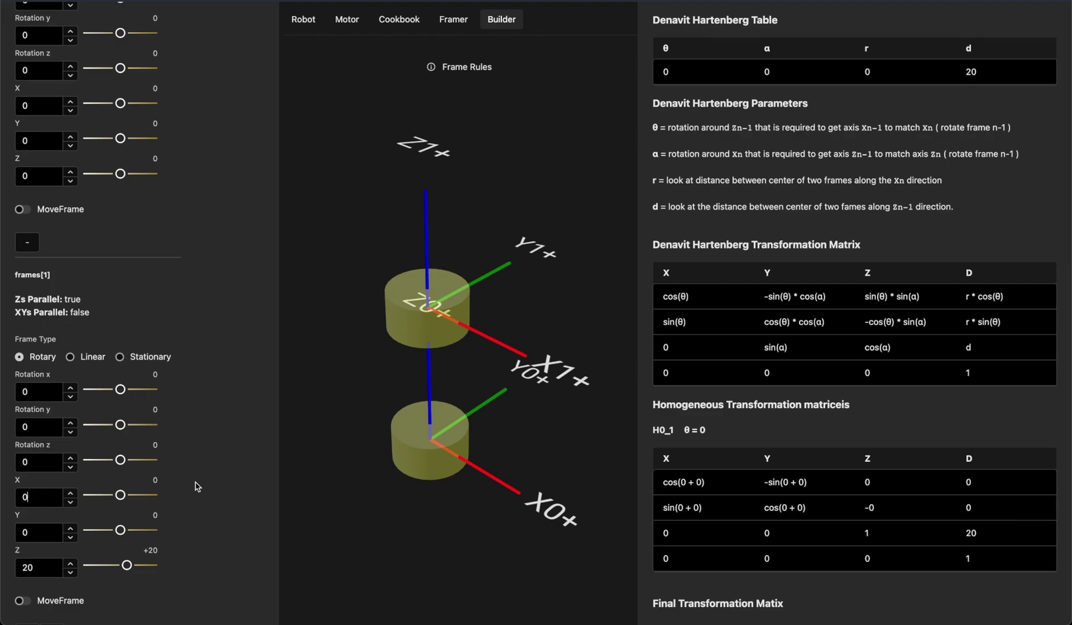
Set the second frame's X and Z rotations to 90°, making the DH row θ 90, α 90.
scroll(197, 486, "down", 1)
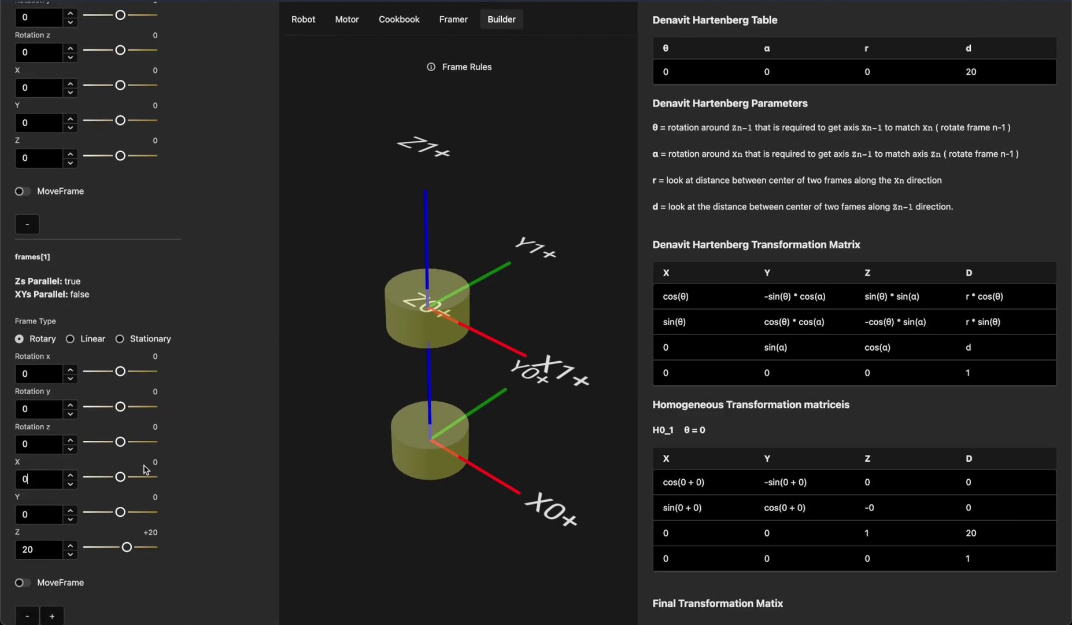
double_click(46, 375)
type("90")
key("Tab")
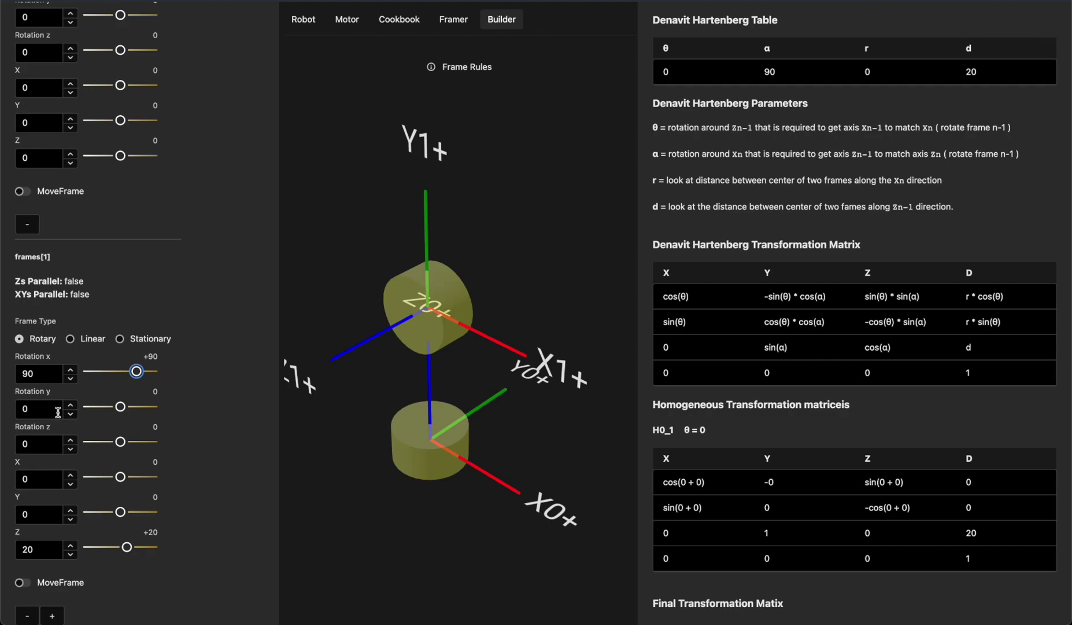
double_click(46, 442)
type("90")
key("Tab")
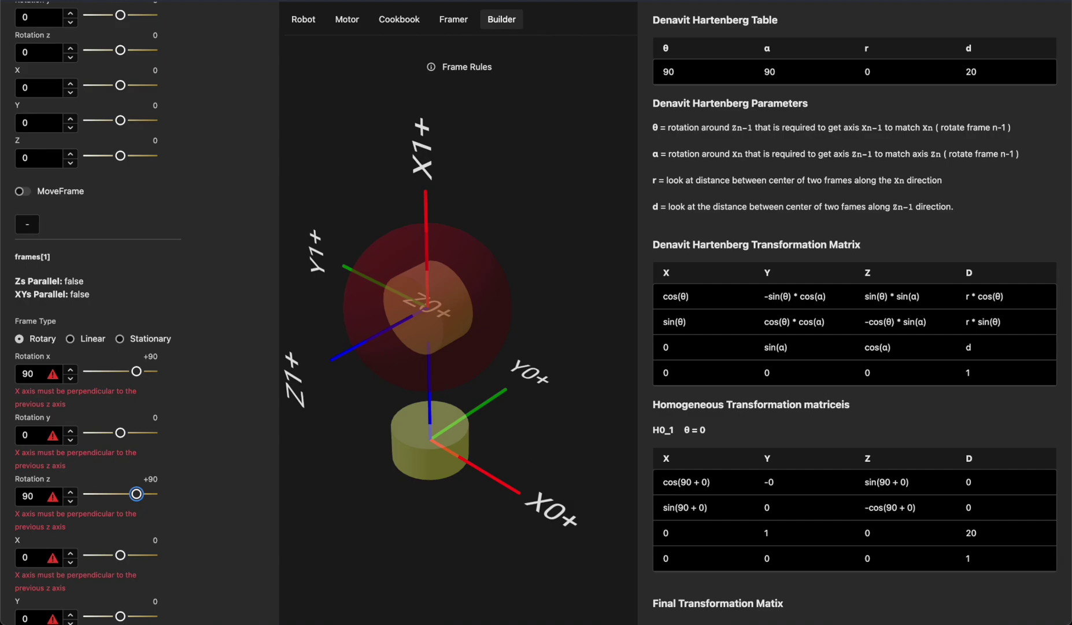
Reset the second frame's Z rotation to 0.
double_click(38, 370)
double_click(35, 495)
type("0")
key("Tab")
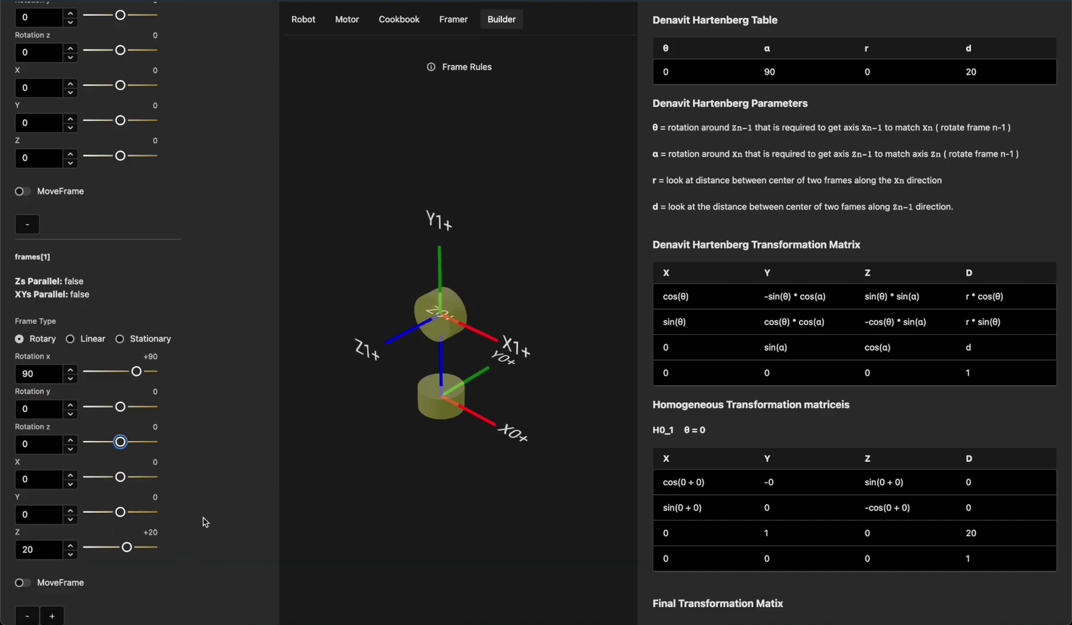
Add a third frame, creating a second DH row 0, 0, 0, 20.
scroll(191, 517, "up", 1)
scroll(191, 520, "down", 1)
left_click(56, 615)
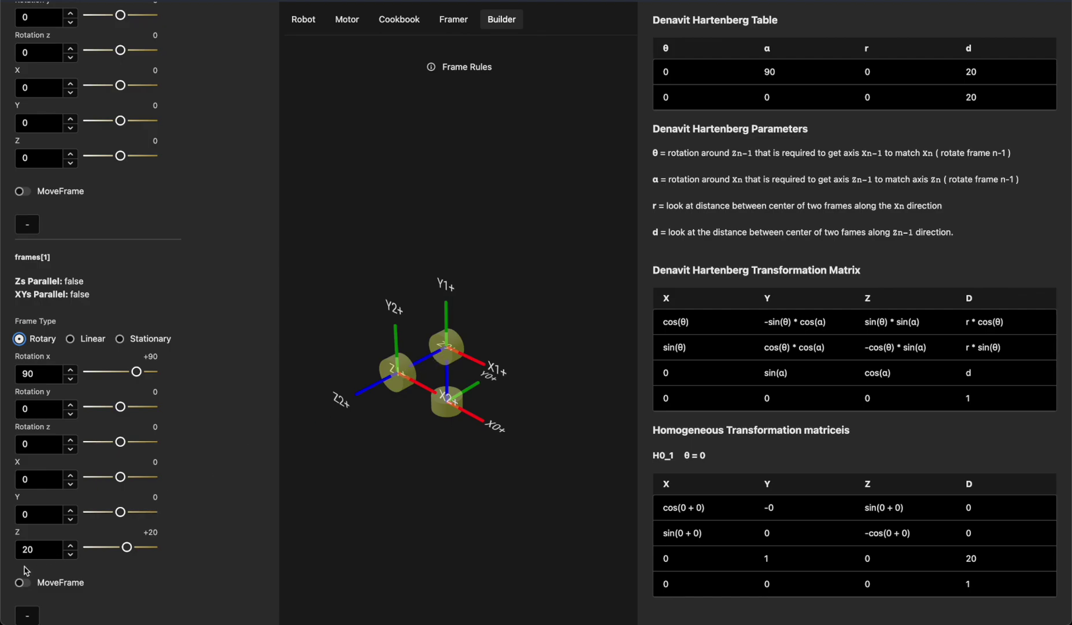
Give the third frame Z offset 0, Y offset 20 and Z rotation 90°.
scroll(39, 552, "down", 7)
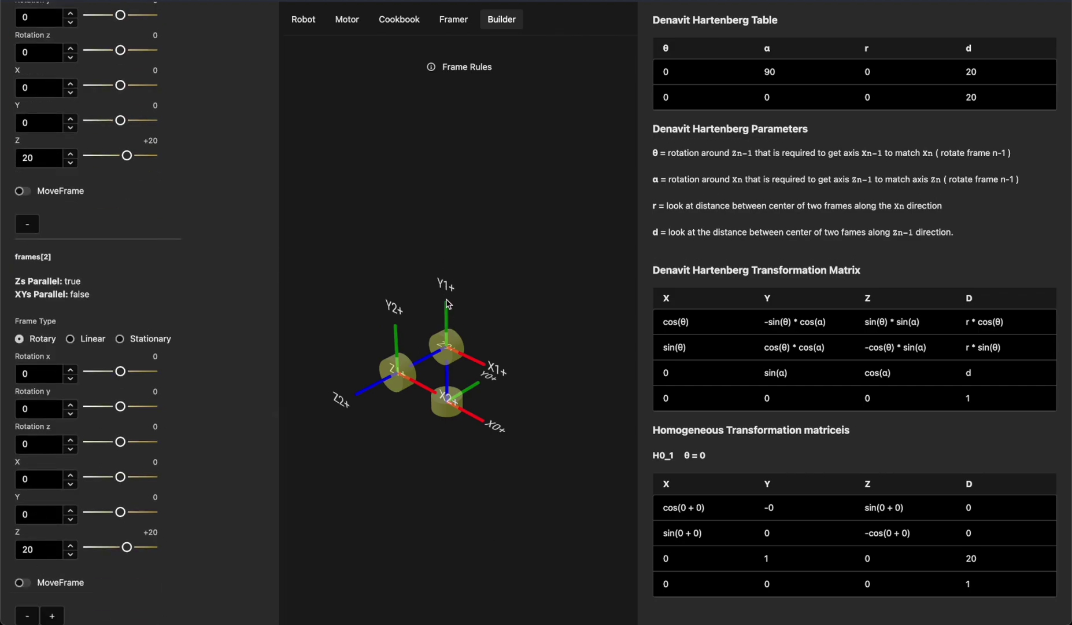
double_click(31, 549)
type("0")
key("Tab")
double_click(35, 517)
type("20")
key("Tab")
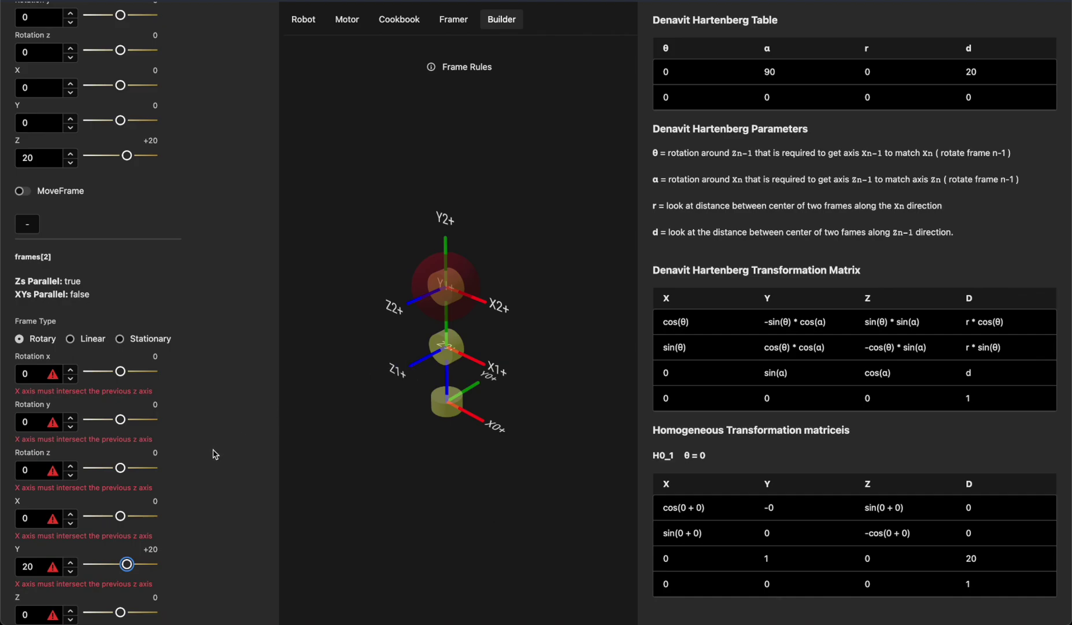
double_click(38, 473)
type("90")
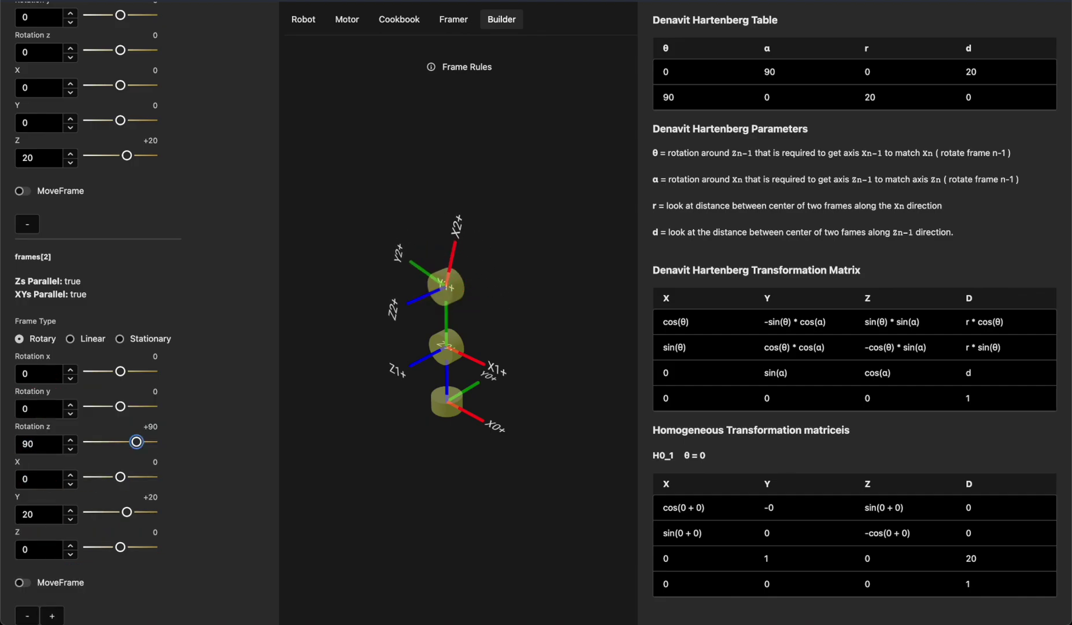